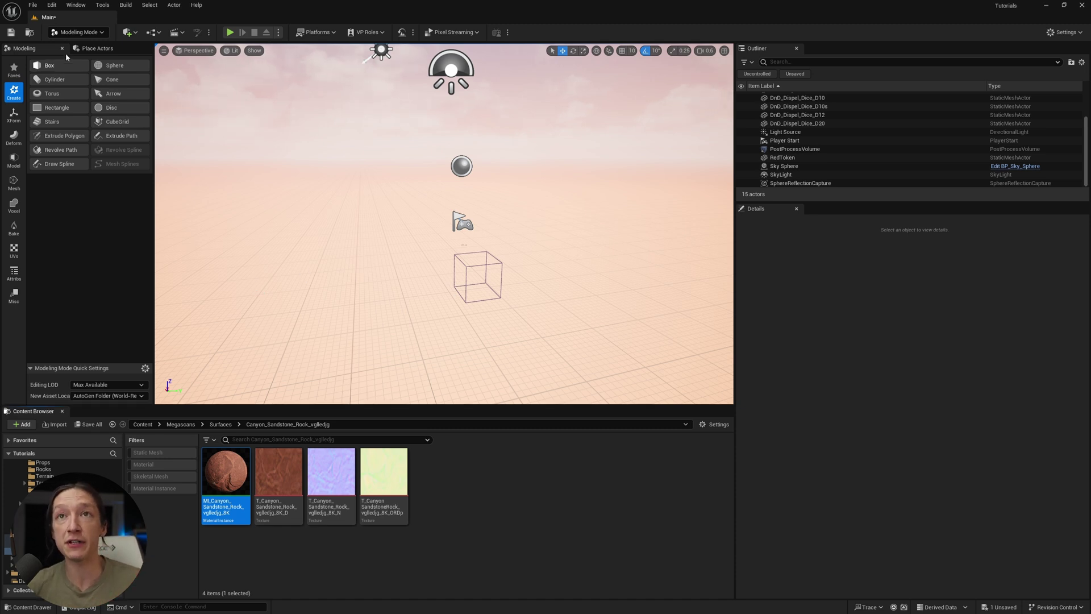
- Check in the plugin list, searching for "modeling", that Modeling Tools Editor Mode is enabled
click(82, 34)
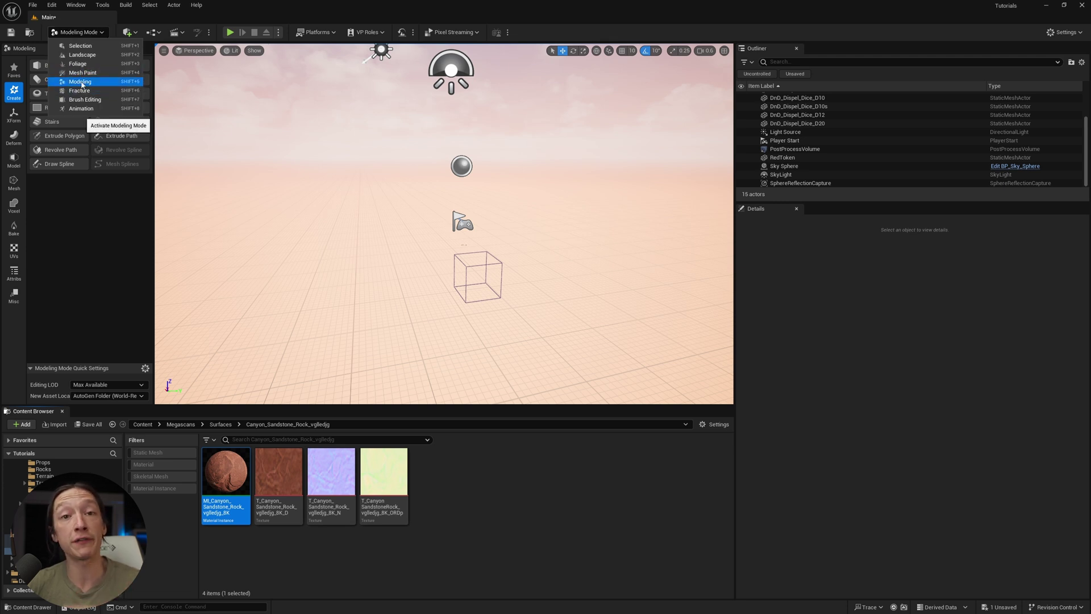
click(1065, 32)
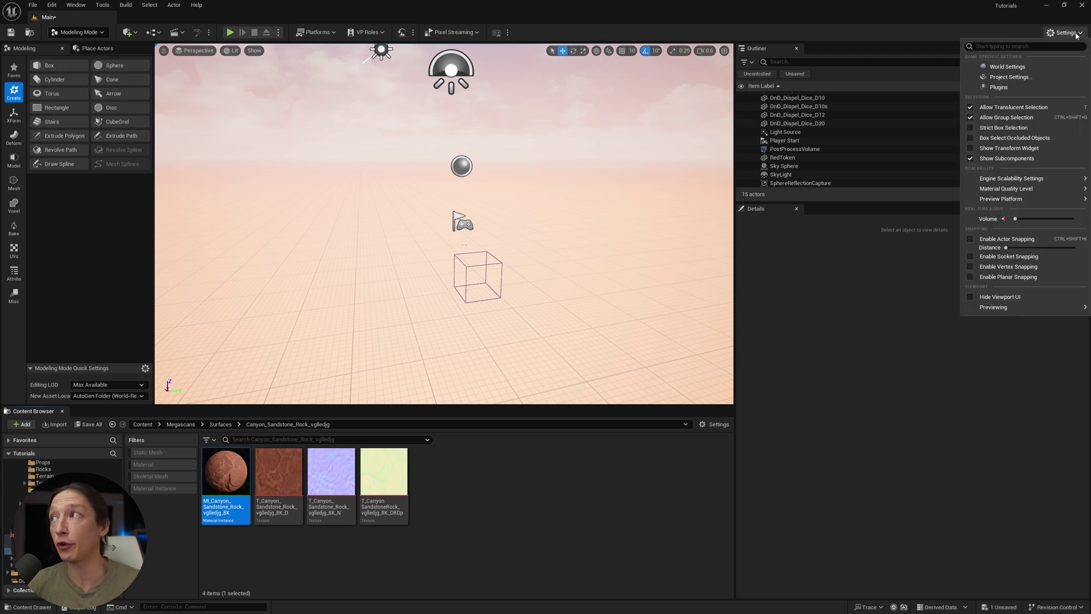
click(1002, 89)
text(modeling)
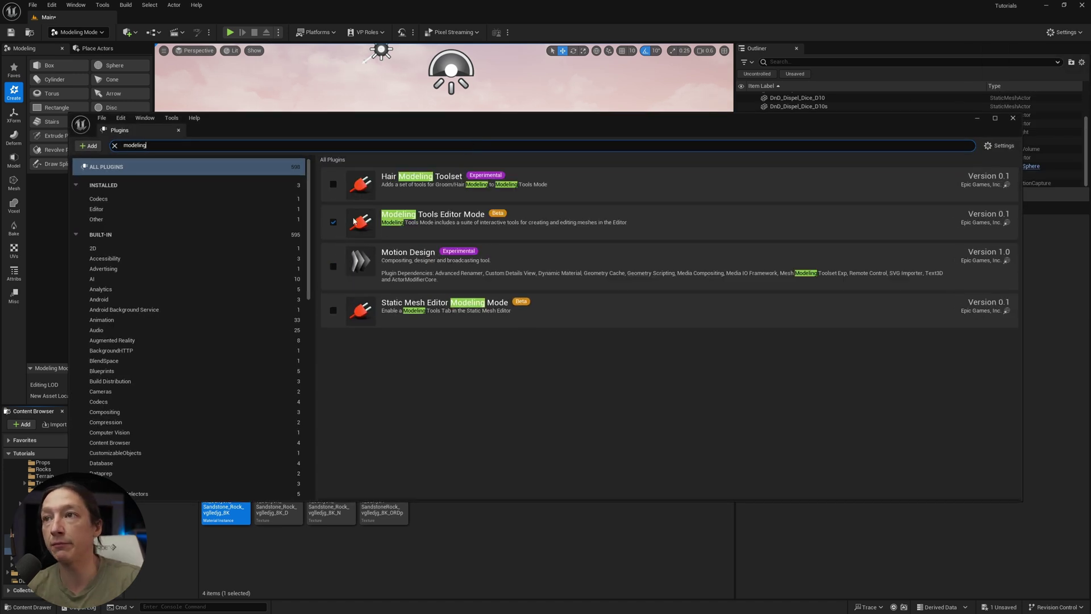
click(1013, 117)
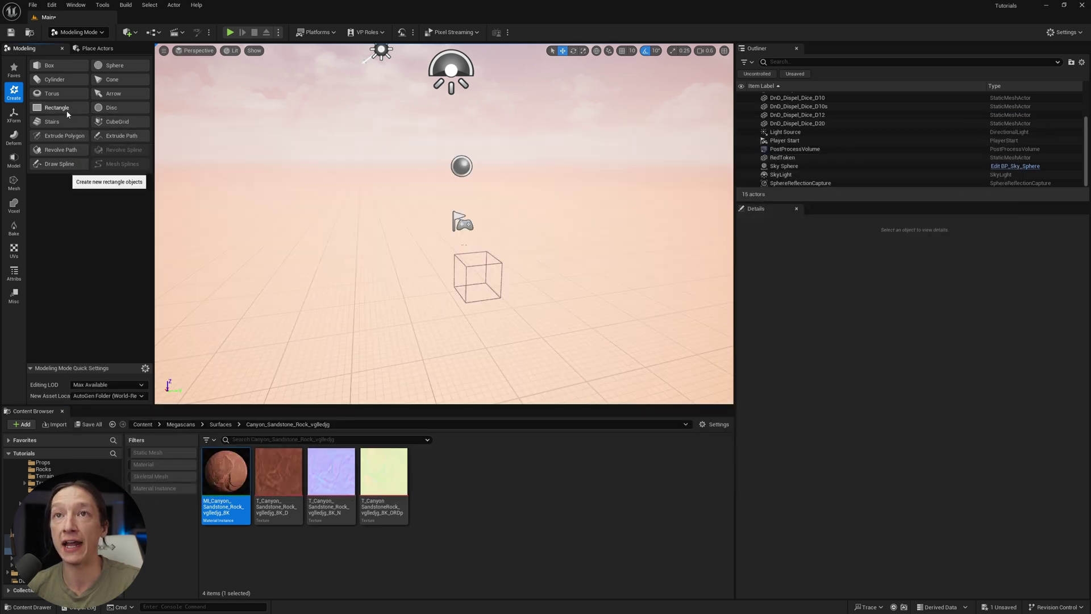
- Start a new rectangle mesh with width 1000 and depth 1000 and place it on the scene's ground
click(57, 109)
click(108, 121)
text(1000)
key(Tab)
text(1)
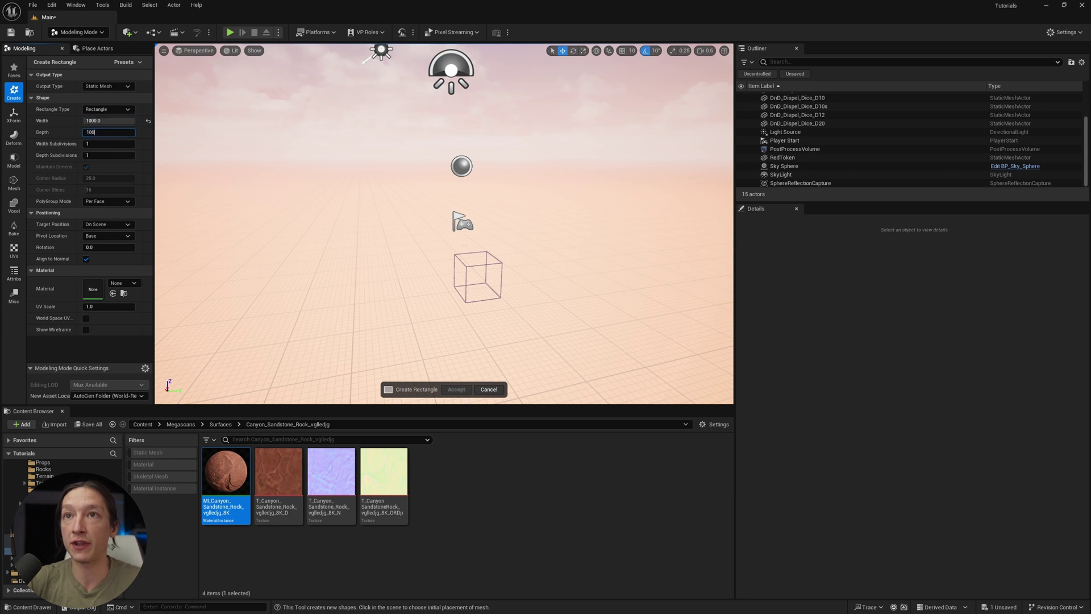
click(478, 276)
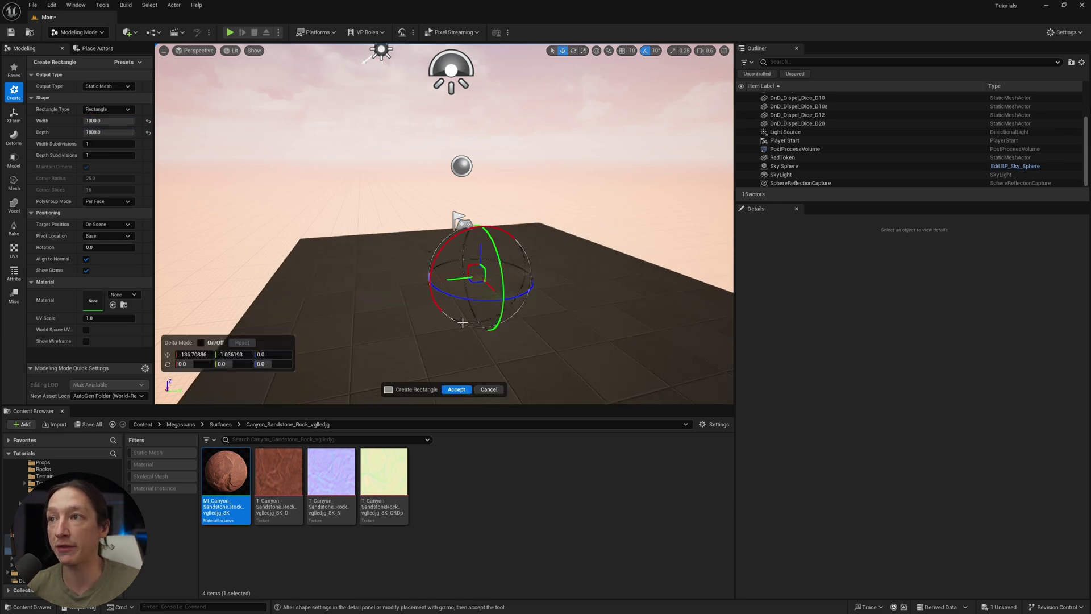
- Set the rectangle's X and Y position to 0 and accept its creation
click(204, 354)
text(0)
key(Tab)
text(0)
key(Tab)
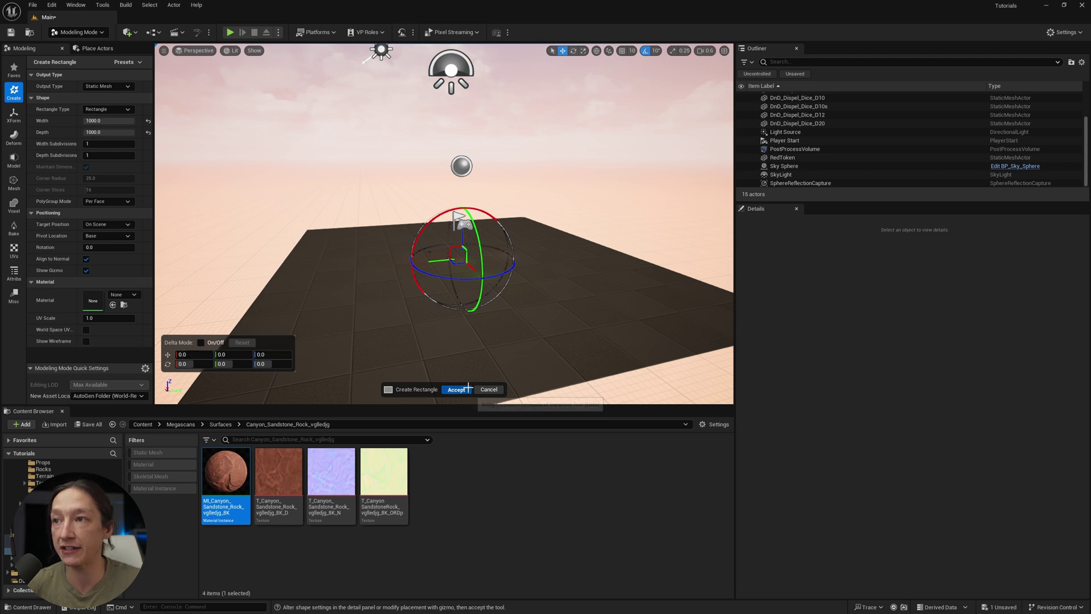
click(456, 390)
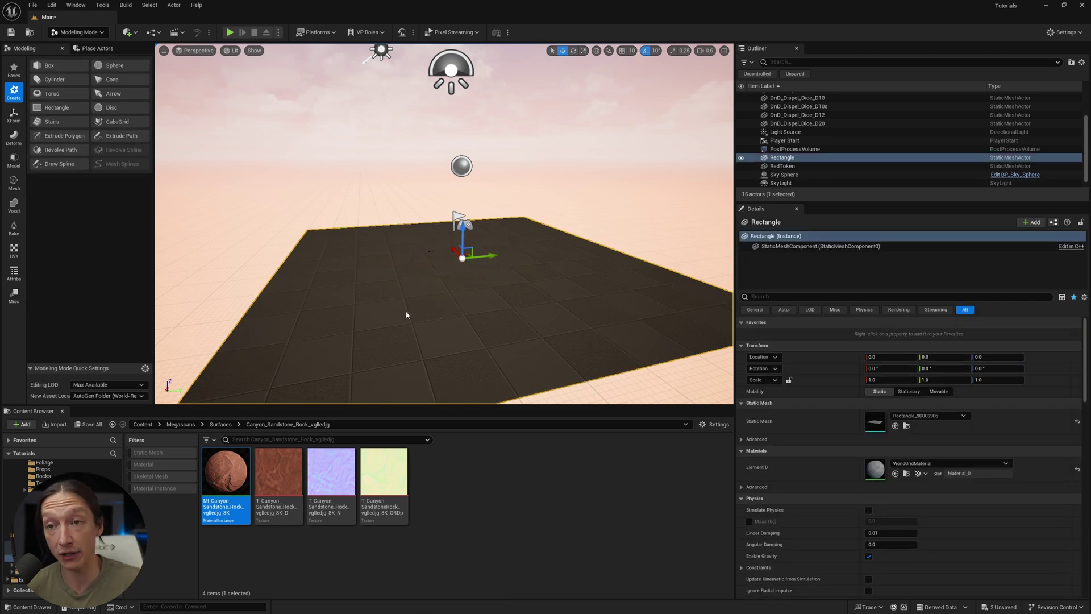
- Redirect the sunlight to brighten the rectangle and apply the MI_Canyon_Sandstone_Rock material to it
key(ctrl+l)
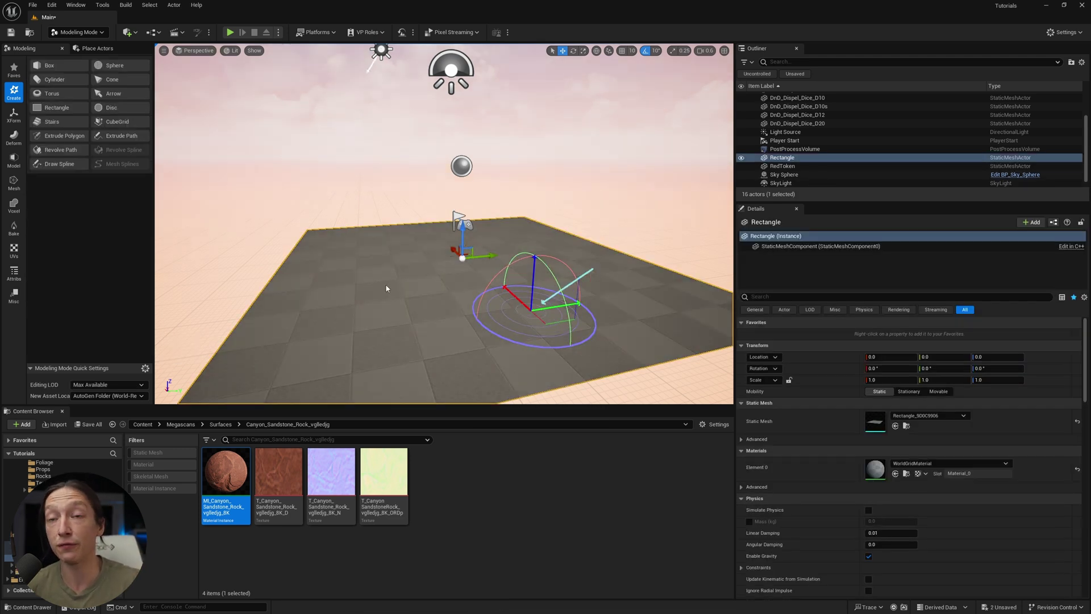
key(ctrl+l)
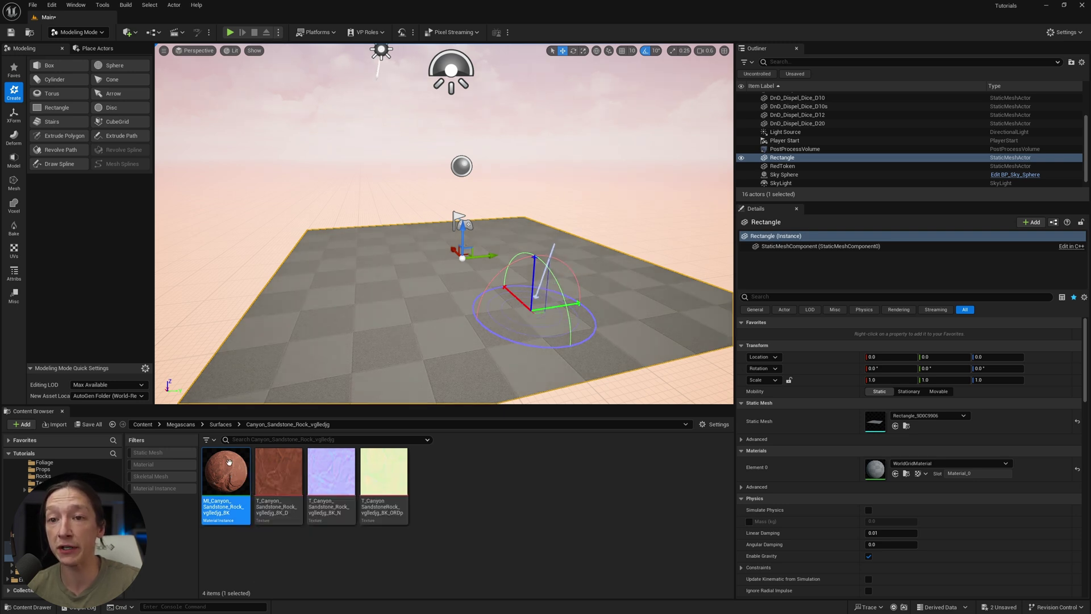
drag(235, 473, 393, 307)
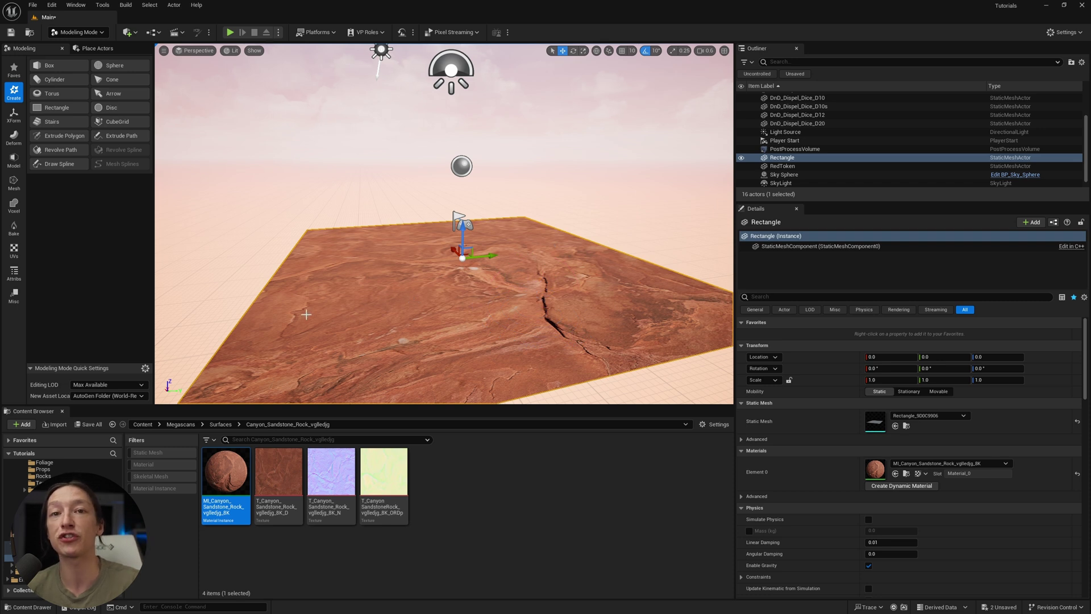
scroll(453, 268, up, 10)
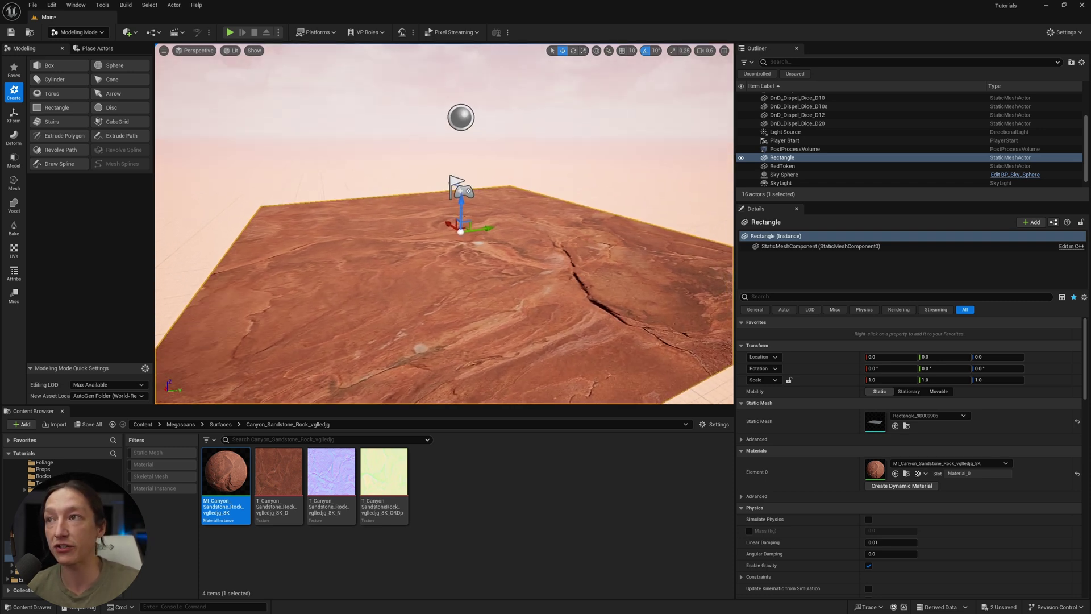
scroll(418, 260, down, 8)
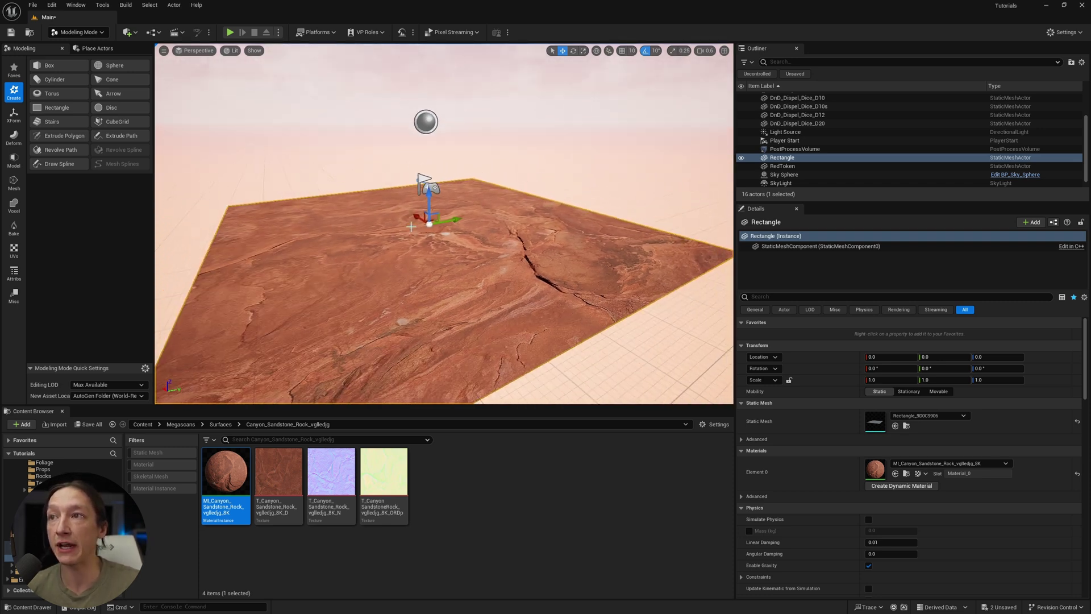
- Stretch the rectangle into a long ground plane, scaling it to about 4.37 in X and 1.18 in Y
key(r)
drag(418, 216, 352, 173)
drag(424, 245, 418, 262)
drag(447, 218, 457, 221)
right_drag(389, 228, 466, 199)
right_drag(330, 228, 330, 228)
right_drag(397, 270, 397, 270)
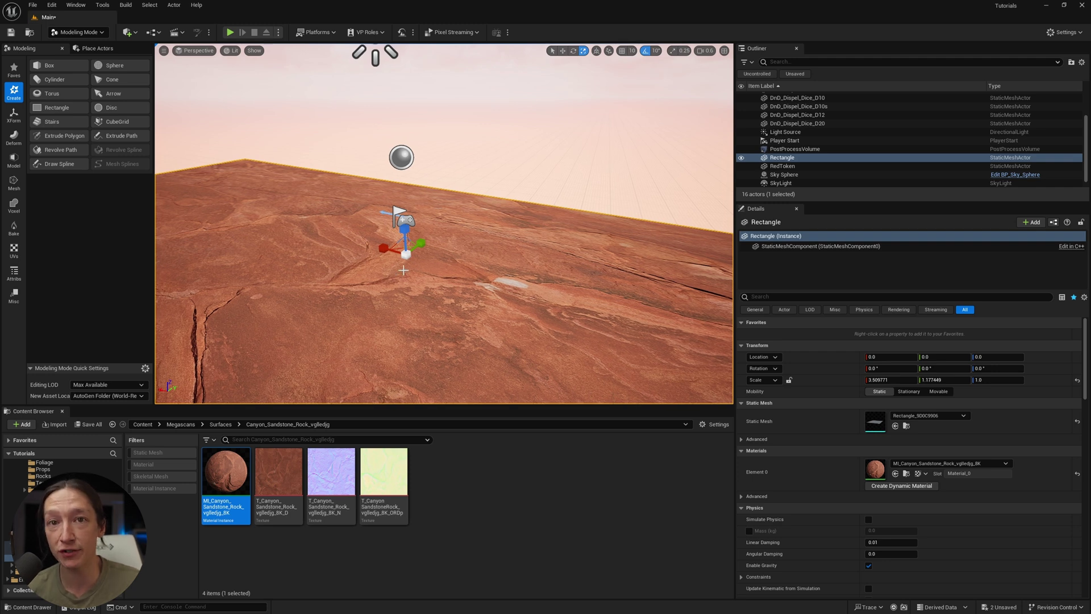
drag(397, 251, 366, 246)
- Duplicate the ground plane, rotate the copy -90° about X and move it to the plane's long edge as a wall
right_drag(441, 255, 491, 264)
key(e)
key(Escape)
click(483, 269)
alt+drag(483, 268, 646, 265)
key(w)
right_drag(492, 244, 492, 244)
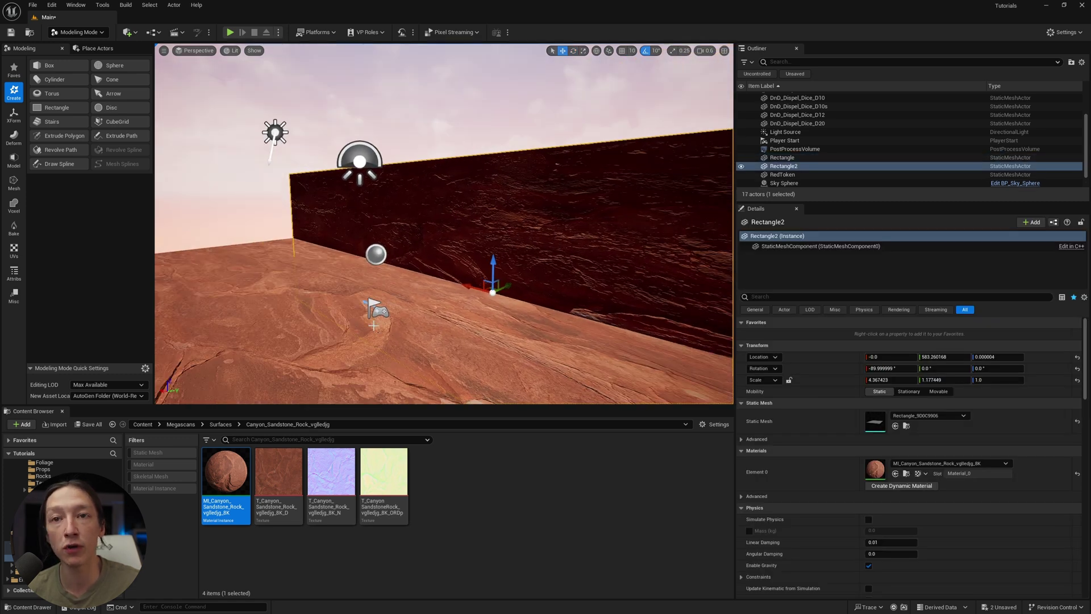
- Enable Tiling/Offset in the sandstone material instance and set Tiling X to about 1.10 and Tiling Y to about 1.07
double_click(226, 472)
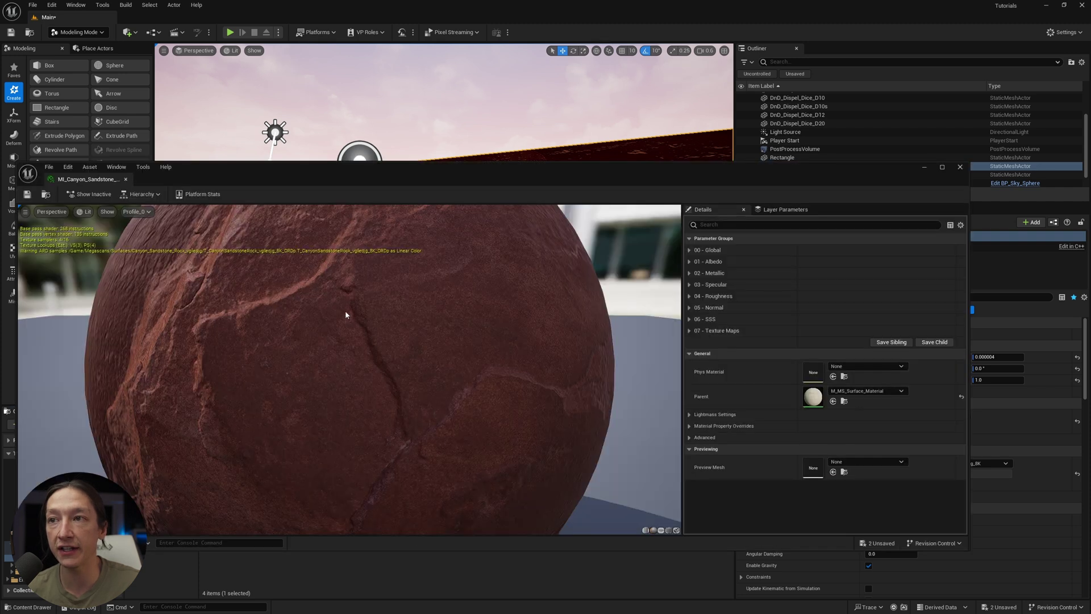
click(691, 250)
click(704, 262)
click(696, 262)
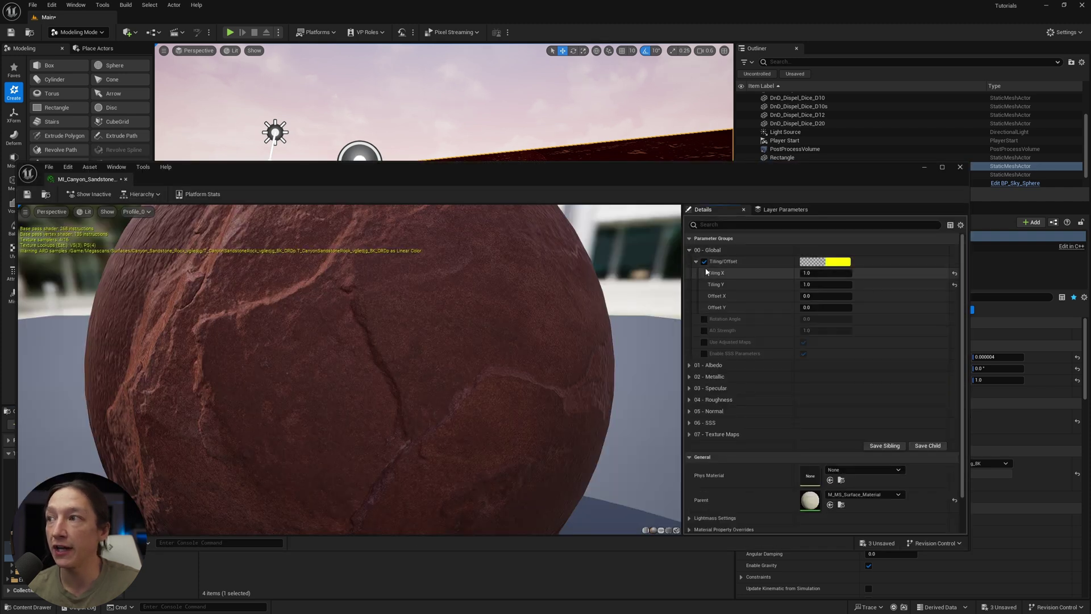
drag(823, 275, 841, 276)
drag(709, 169, 430, 311)
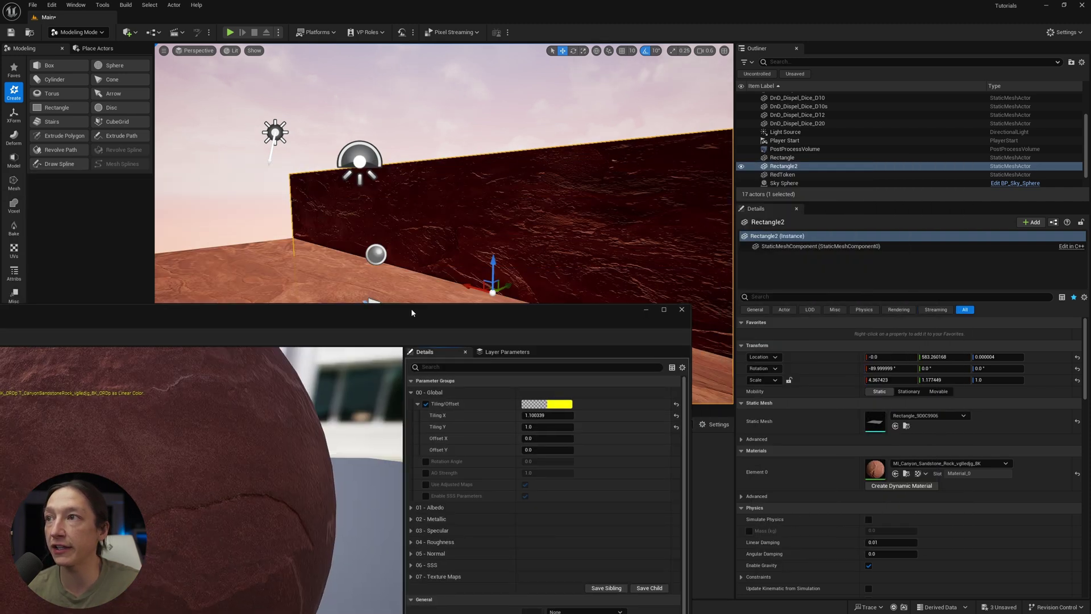
mouse_move(539, 425)
mouse_down()
mouse_move(514, 425)
mouse_move(537, 423)
mouse_up()
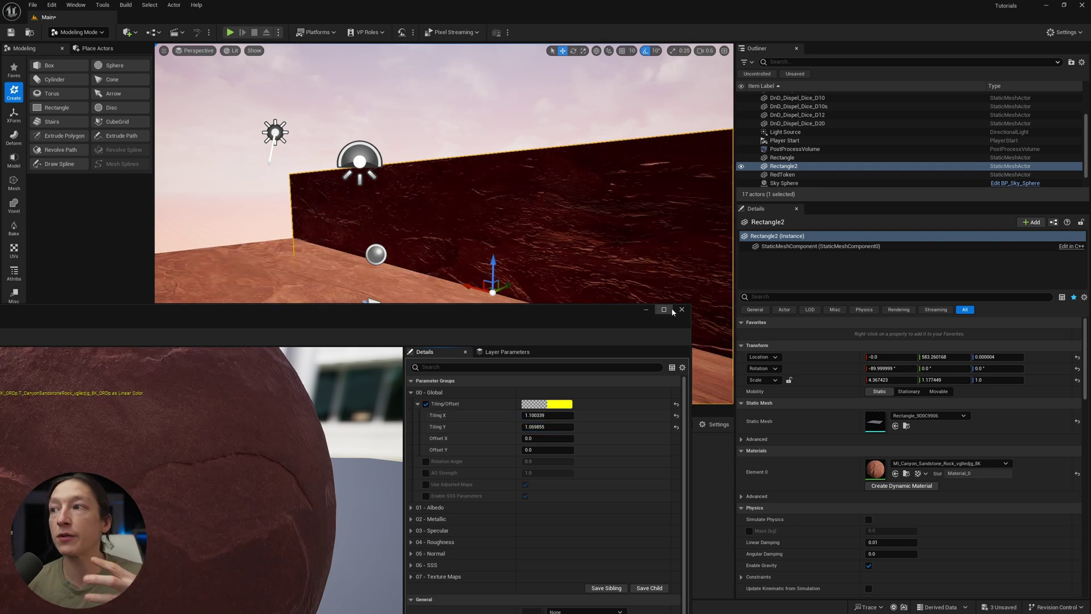
- Reset the sandstone material's tiling and set Tiling X and Tiling Y to 1, then close the material instance
click(676, 416)
click(676, 427)
click(554, 415)
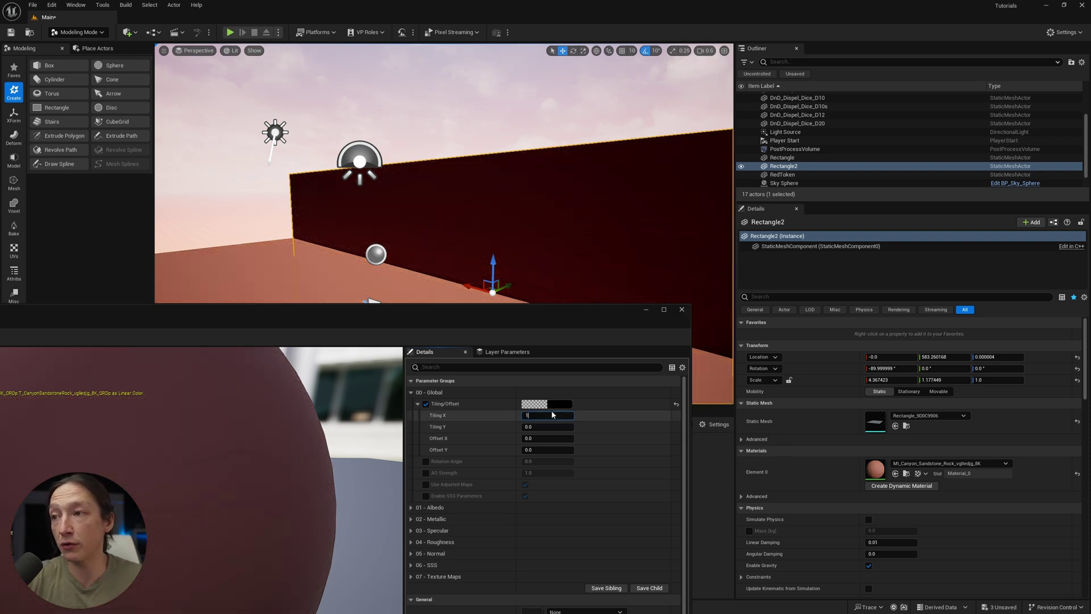
text(1)
key(Tab)
click(680, 311)
- Bake the ground plane's rotation and full scale into its mesh with Bake Transform
right_drag(410, 276, 327, 276)
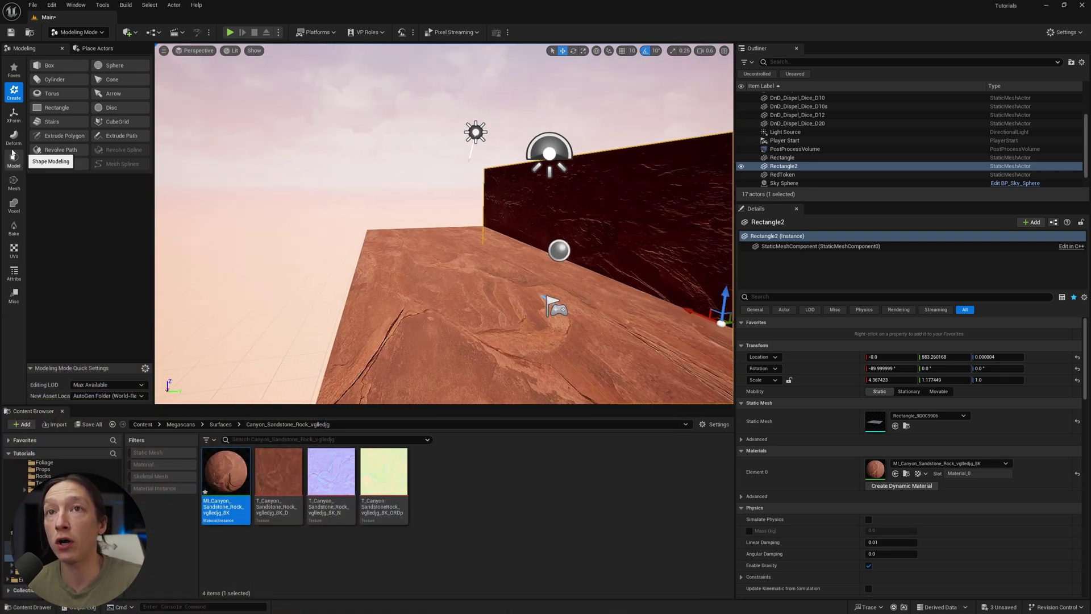
click(15, 122)
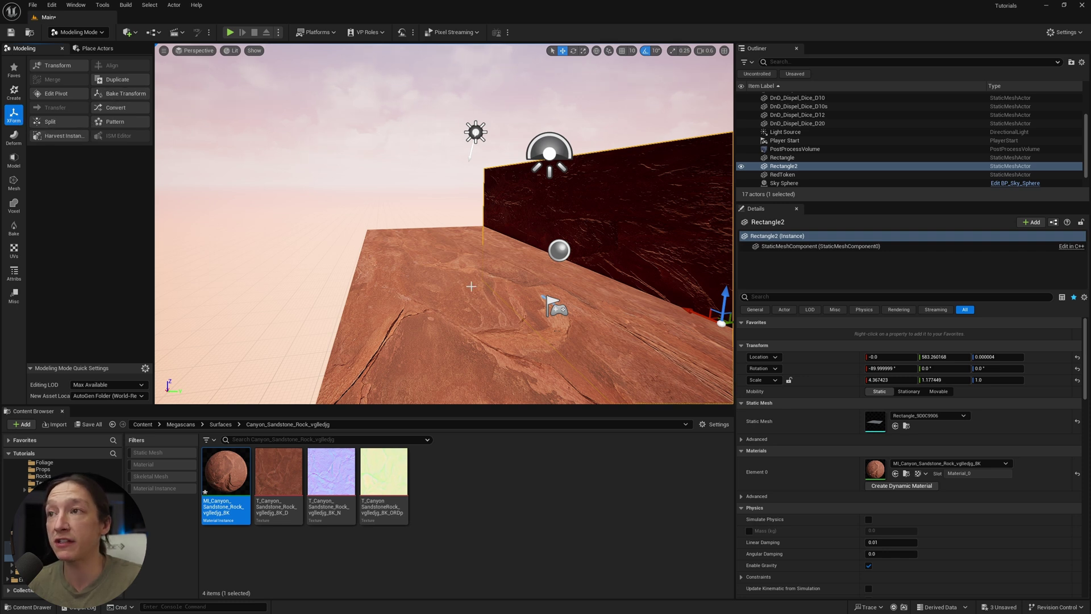
click(498, 307)
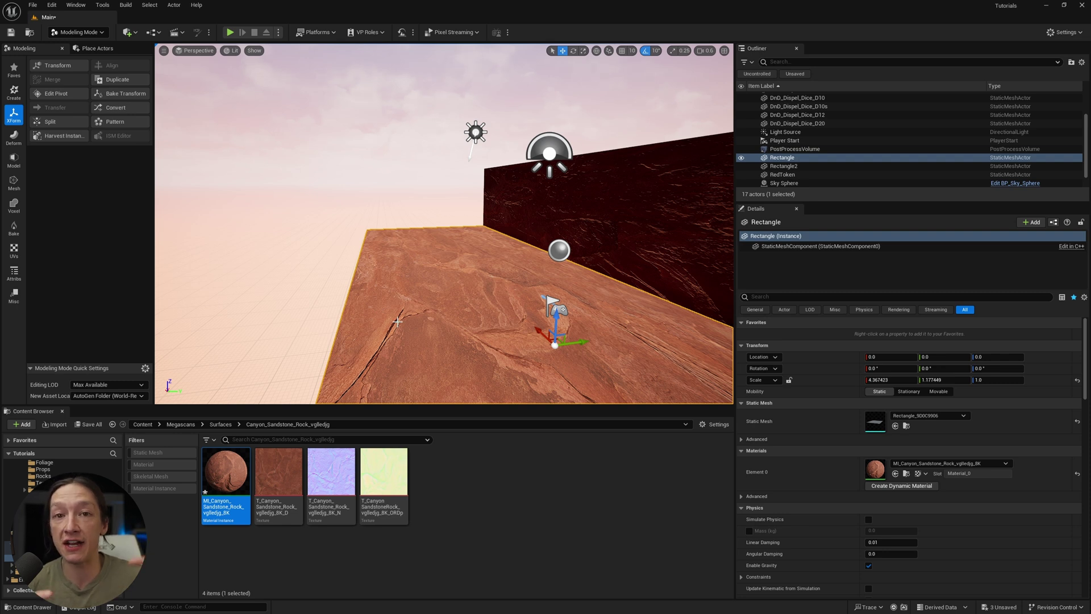
click(115, 95)
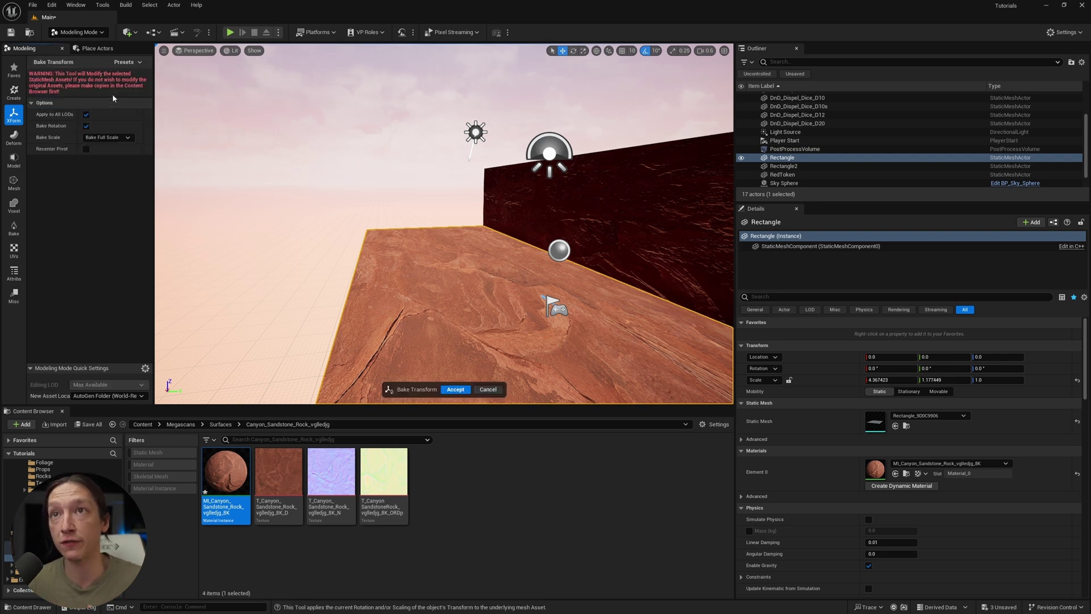
click(455, 390)
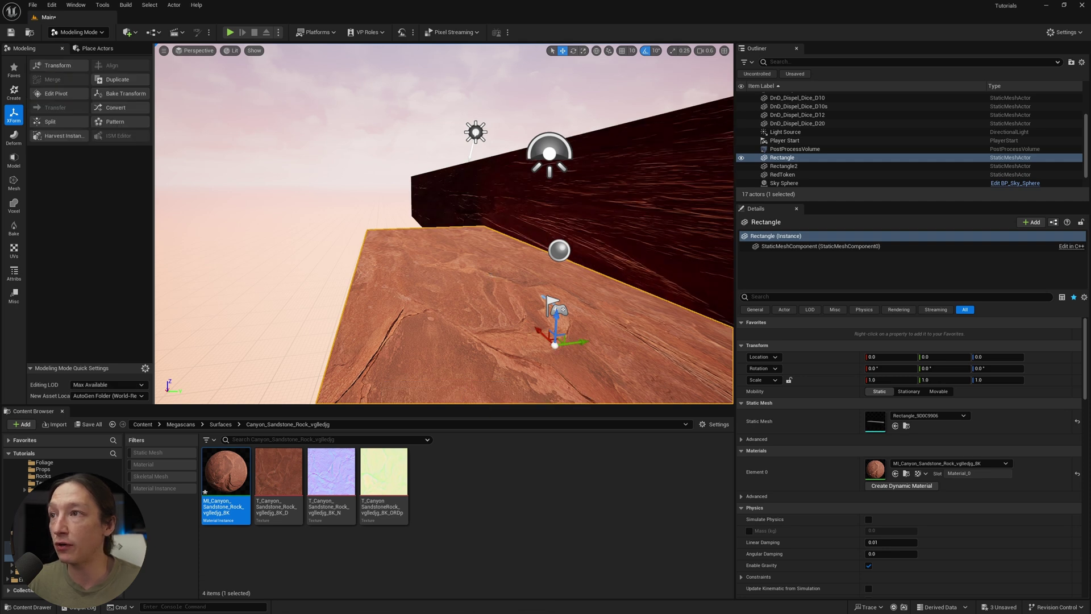
- Delete the vertical wall plane
right_drag(431, 307, 536, 373)
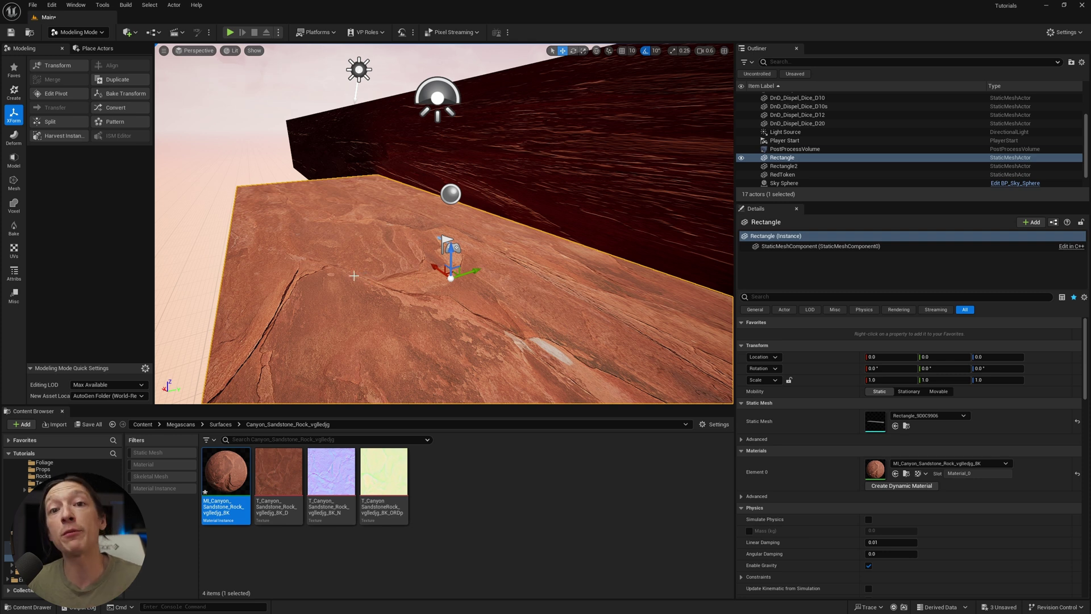
click(492, 159)
key(Delete)
- Regenerate the ground plane's UVs with AutoUV, using the Patch Builder method and 441 initial patches
click(428, 225)
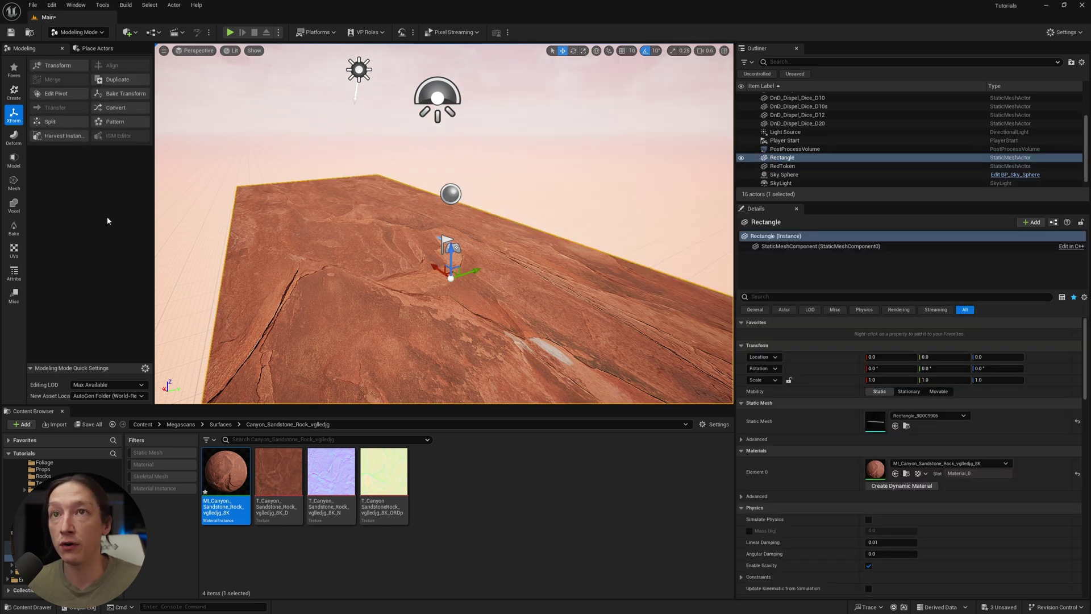
click(12, 250)
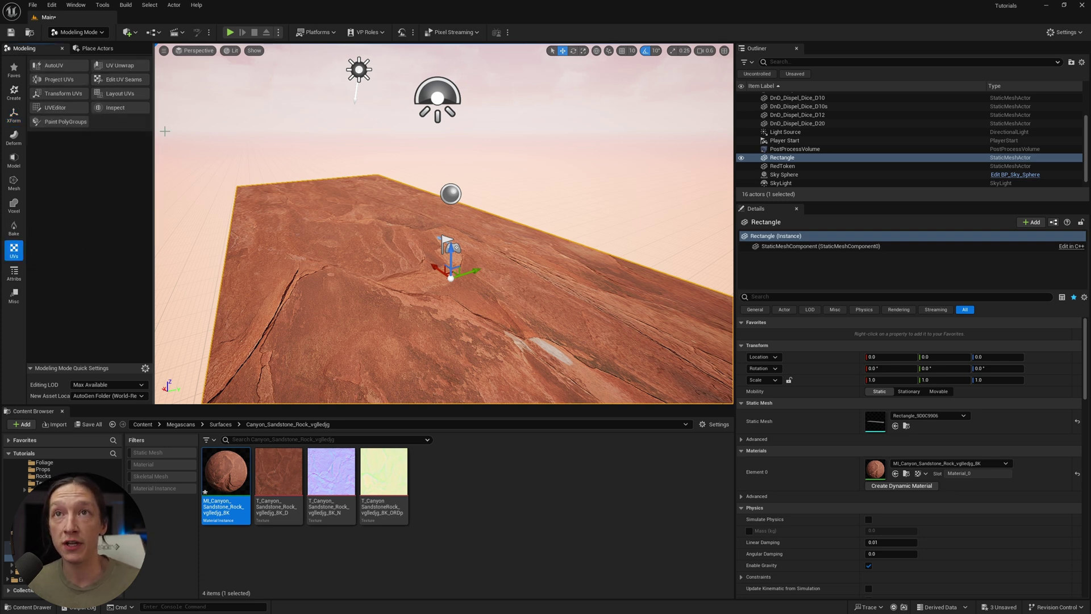
click(54, 65)
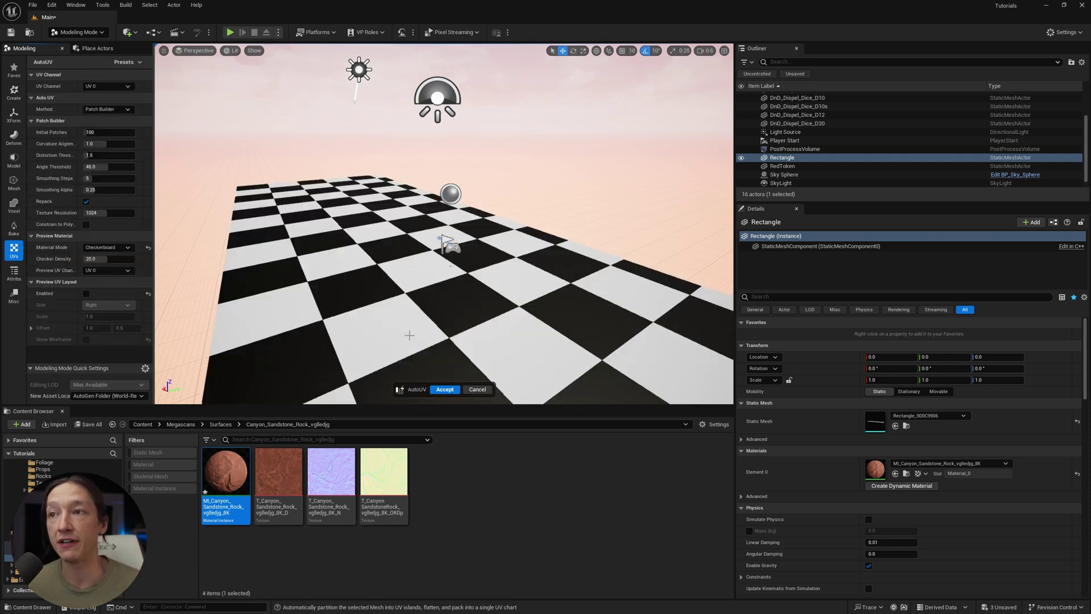
right_drag(404, 319, 464, 231)
right_drag(349, 211, 349, 211)
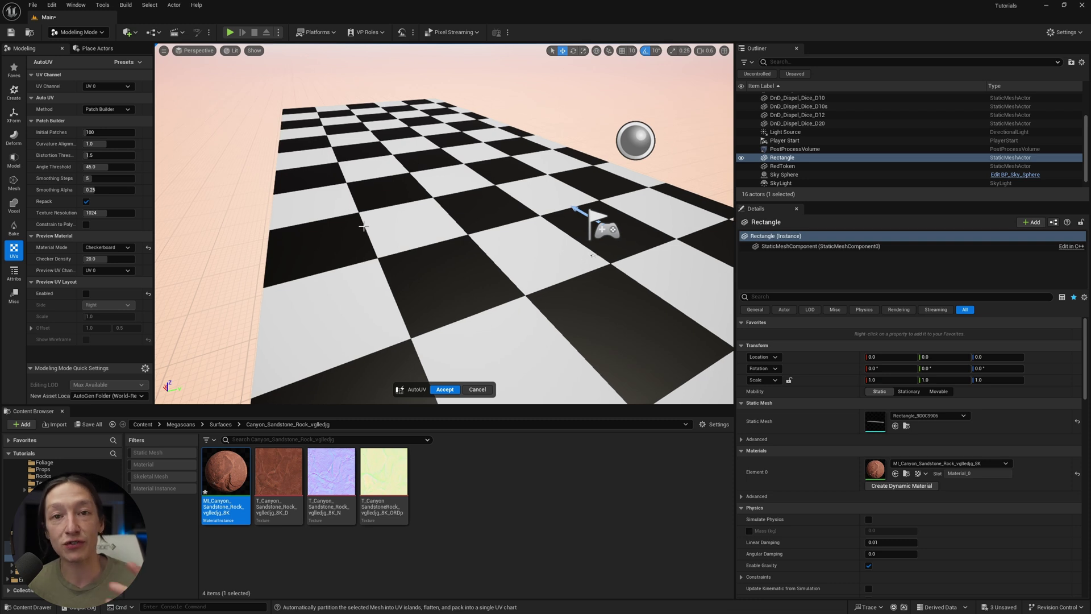
drag(88, 132, 105, 132)
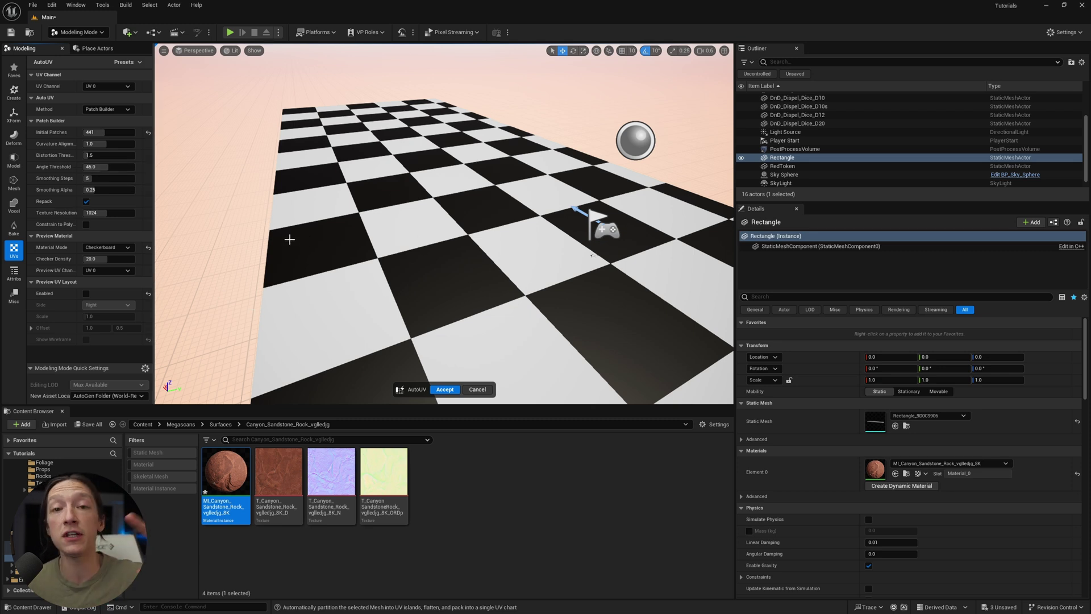
click(446, 388)
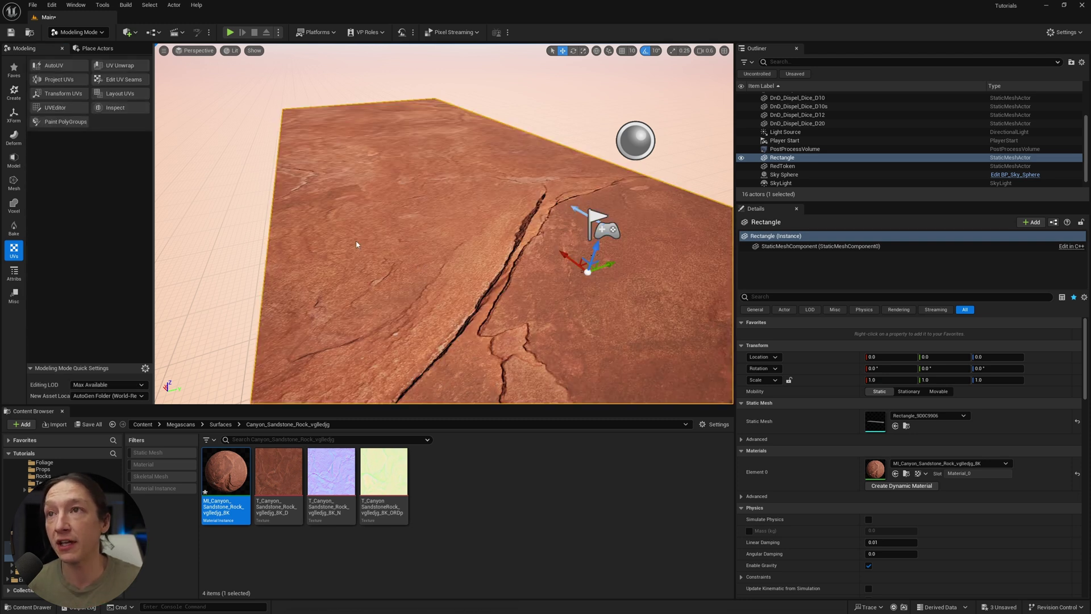
- Set Tiling X and Tiling Y to 5 in the sandstone material instance and close it
right_drag(357, 248, 506, 290)
key(a)
key(d)
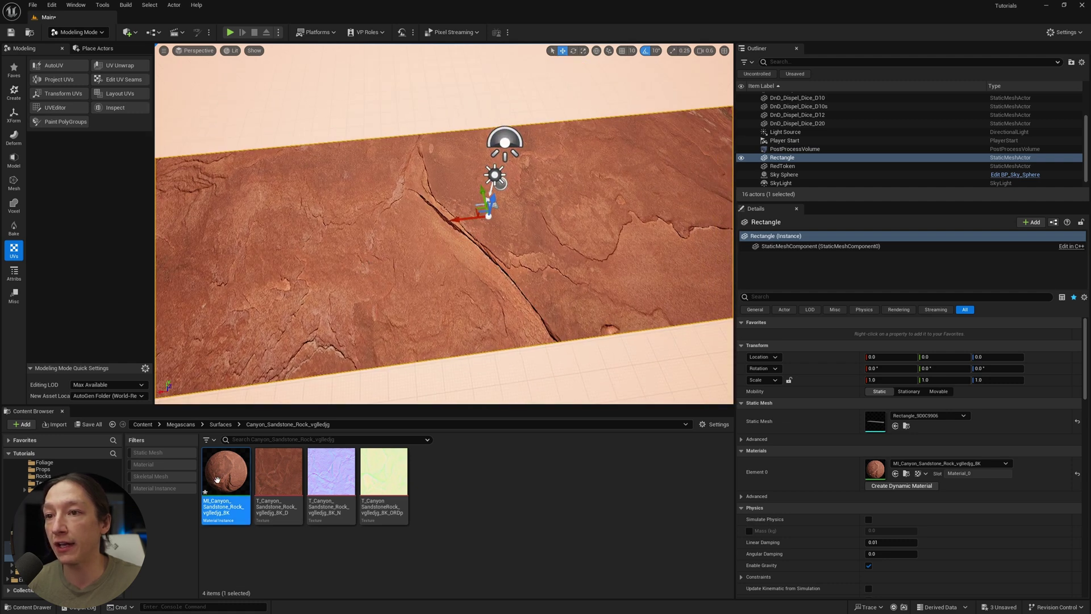
double_click(217, 480)
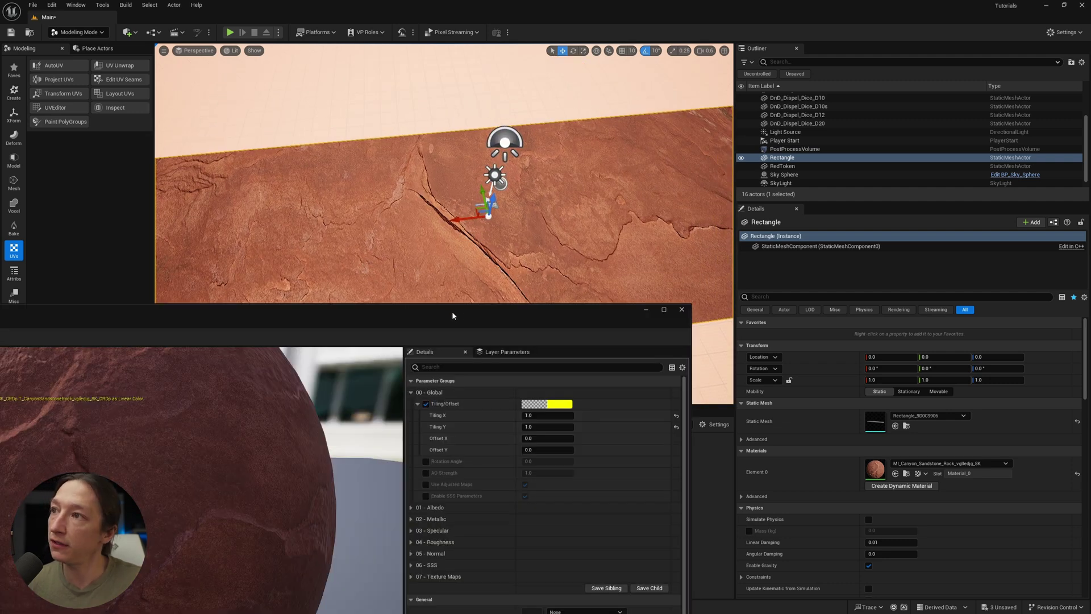
click(569, 411)
text(5)
key(Tab)
text(5)
key(Tab)
mouse_move(483, 231)
right_down()
mouse_move(398, 239)
mouse_move(483, 231)
right_up()
click(682, 310)
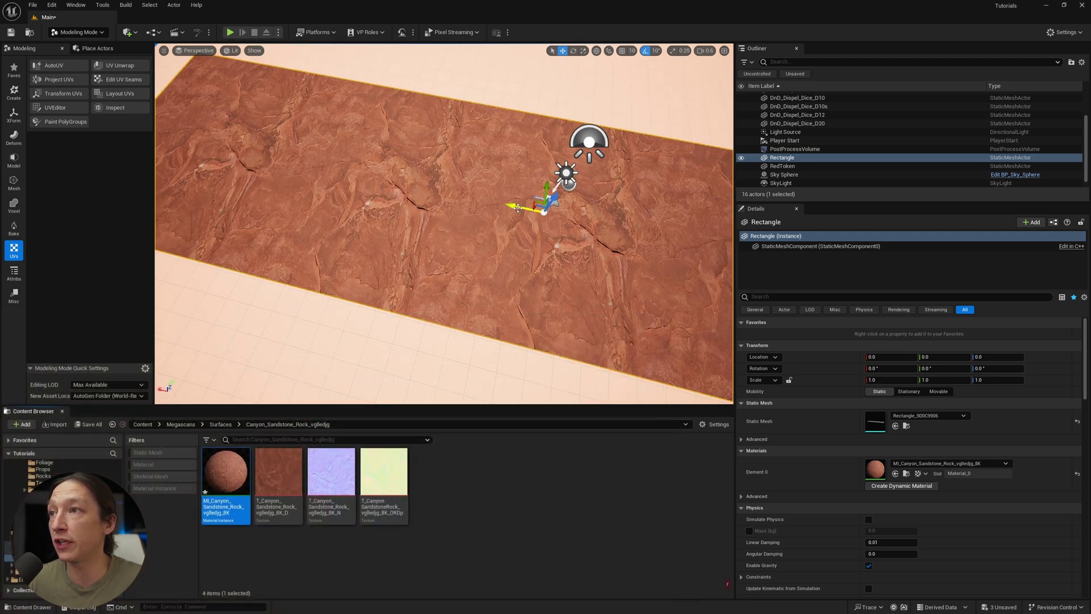
- Scale the ground plane non-uniformly to about 4.23 in X and 0.37 in Y
key(r)
drag(516, 207, 544, 222)
key(ctrl+z)
right_drag(468, 182, 499, 130)
right_drag(435, 122, 462, 189)
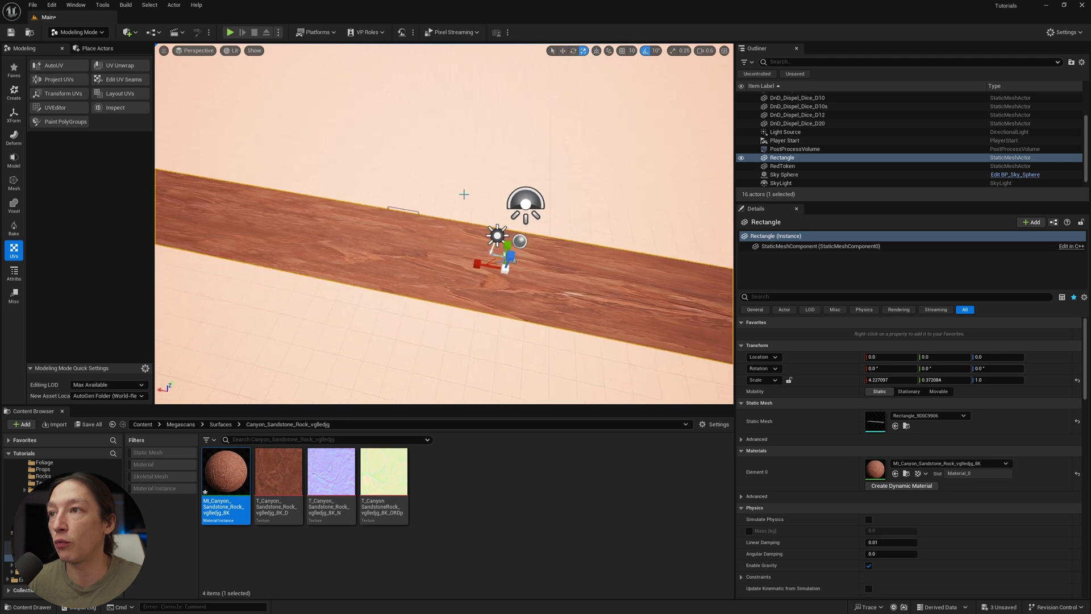
- Try to fix the stretching by running AutoUV on the unbaked, scaled plane with Patch Builder and 441 initial patches
click(54, 66)
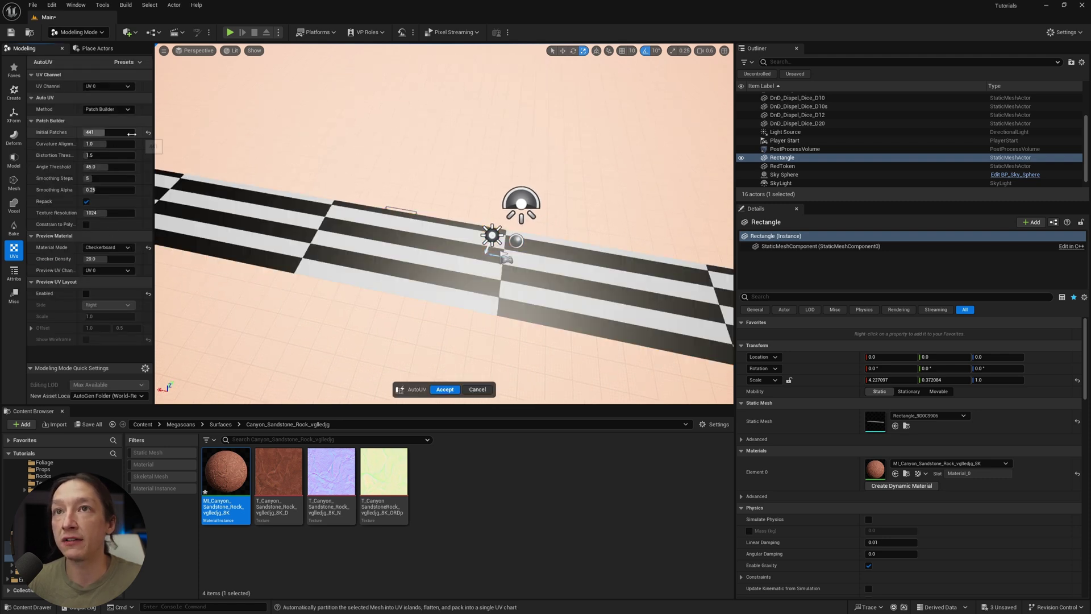
click(445, 390)
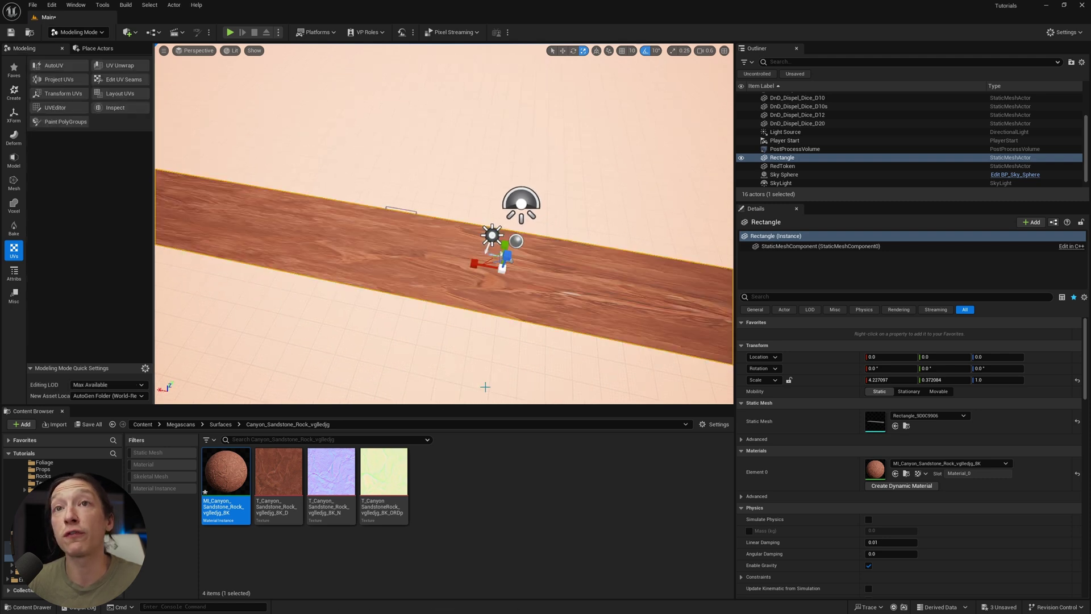
- Bake the ground plane's rotation and full scale into its mesh with Bake Transform, applied to all LODs
click(14, 115)
click(127, 95)
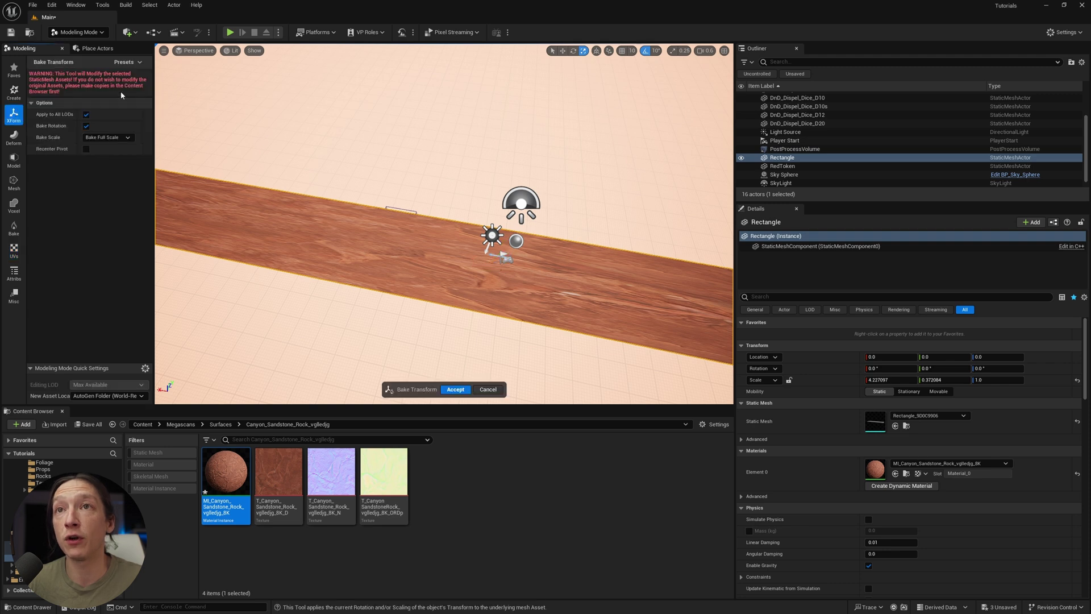
click(455, 389)
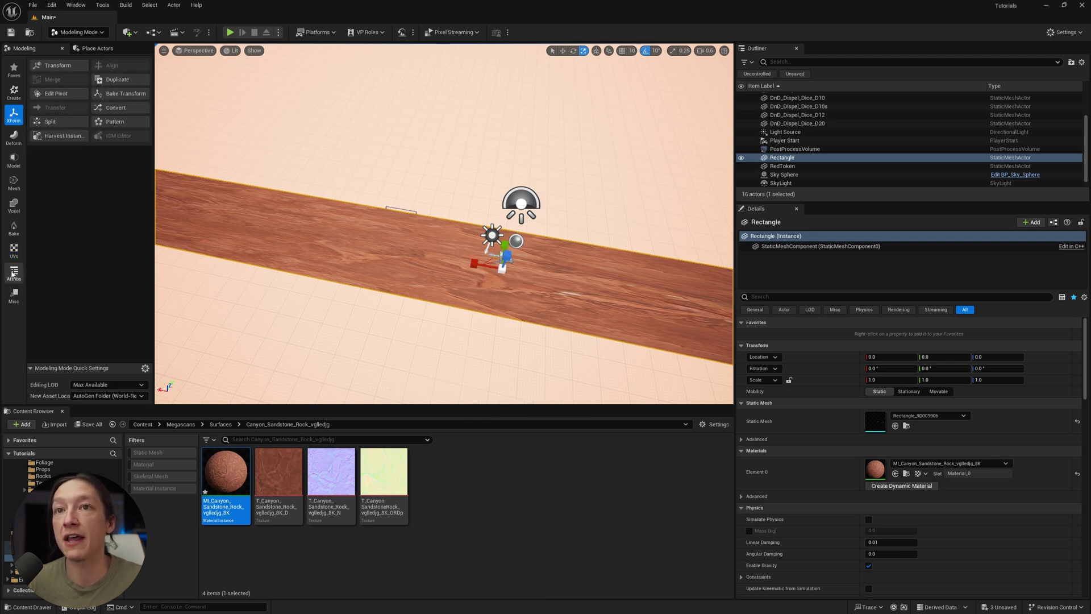
- Regenerate the baked ground plane's UVs with AutoUV and inspect the texture on its surface
click(14, 250)
click(58, 66)
right_drag(430, 309, 360, 274)
click(444, 390)
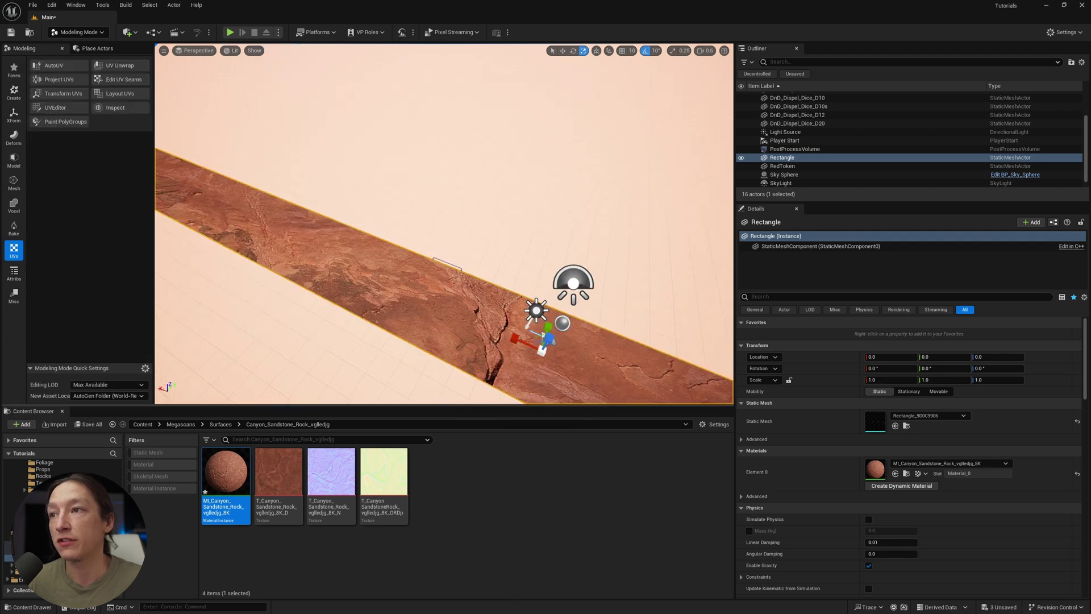
right_drag(412, 307, 412, 308)
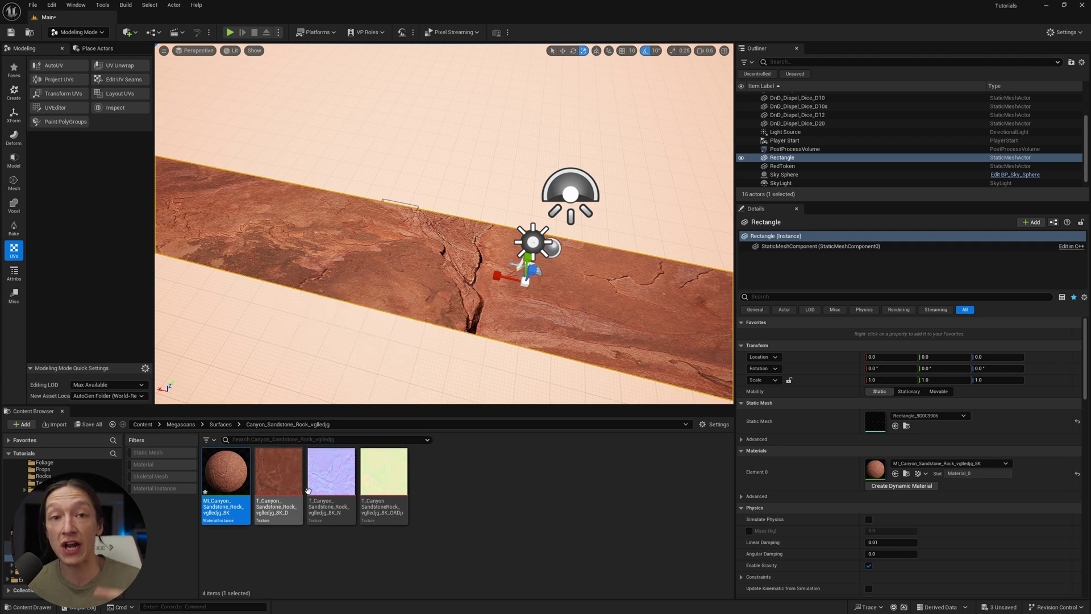
- Set Tiling X and Tiling Y to 20 in the sandstone material instance, check the surface up close and close the instance
double_click(226, 472)
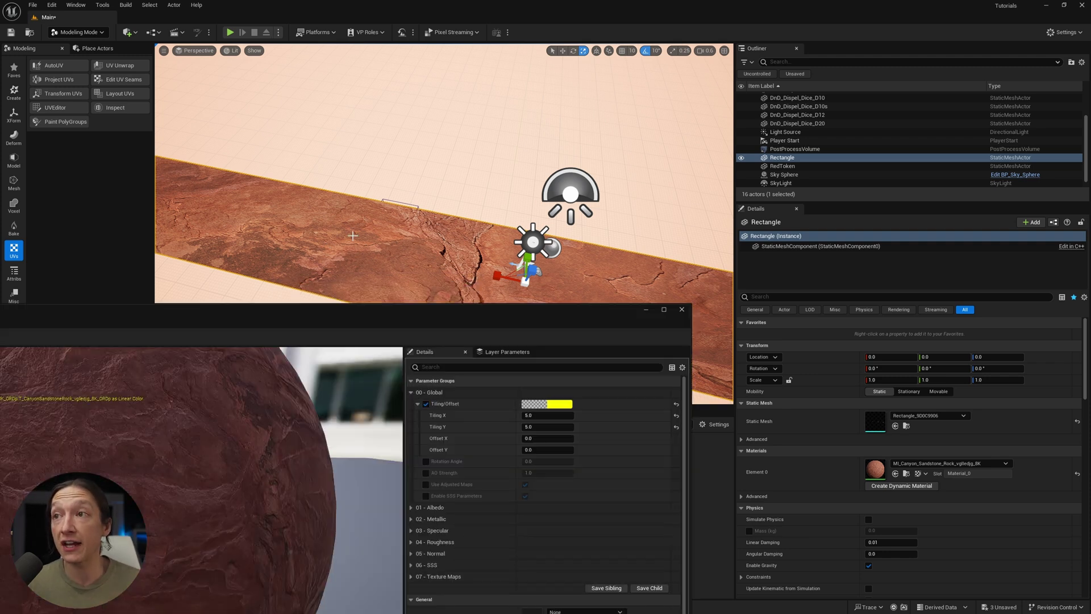
click(537, 415)
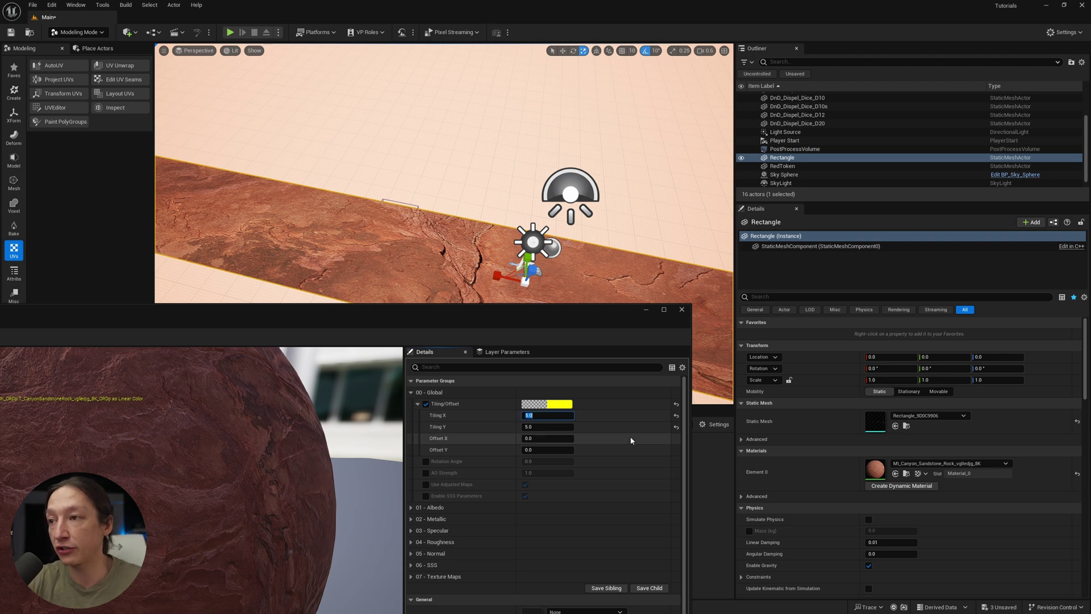
text(0)
key(Tab)
key(Return)
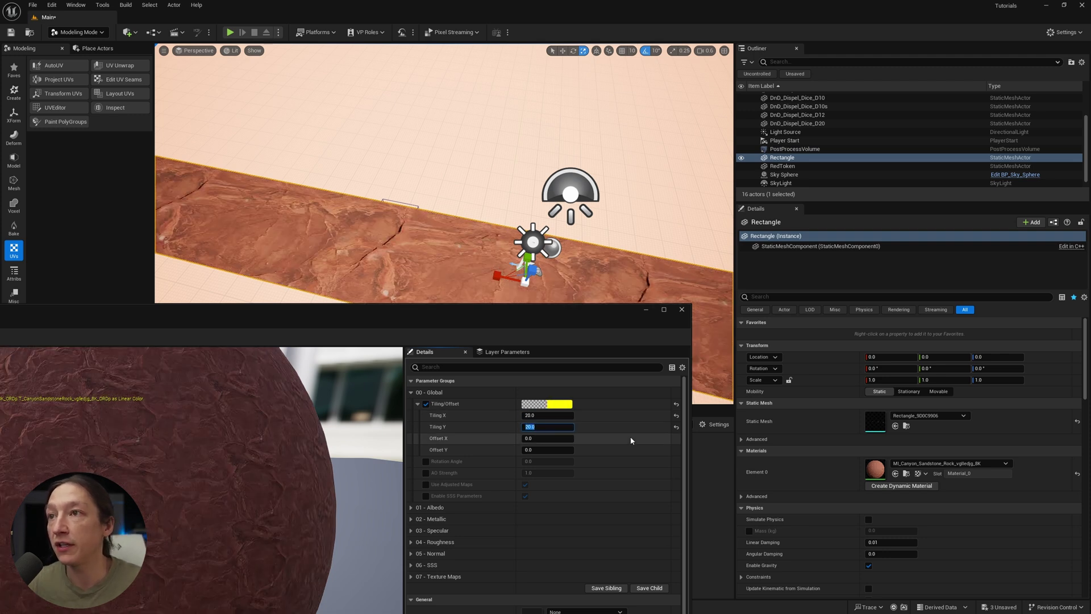
mouse_move(458, 265)
right_down()
mouse_move(364, 265)
mouse_move(381, 284)
mouse_move(452, 280)
right_up()
key(w)
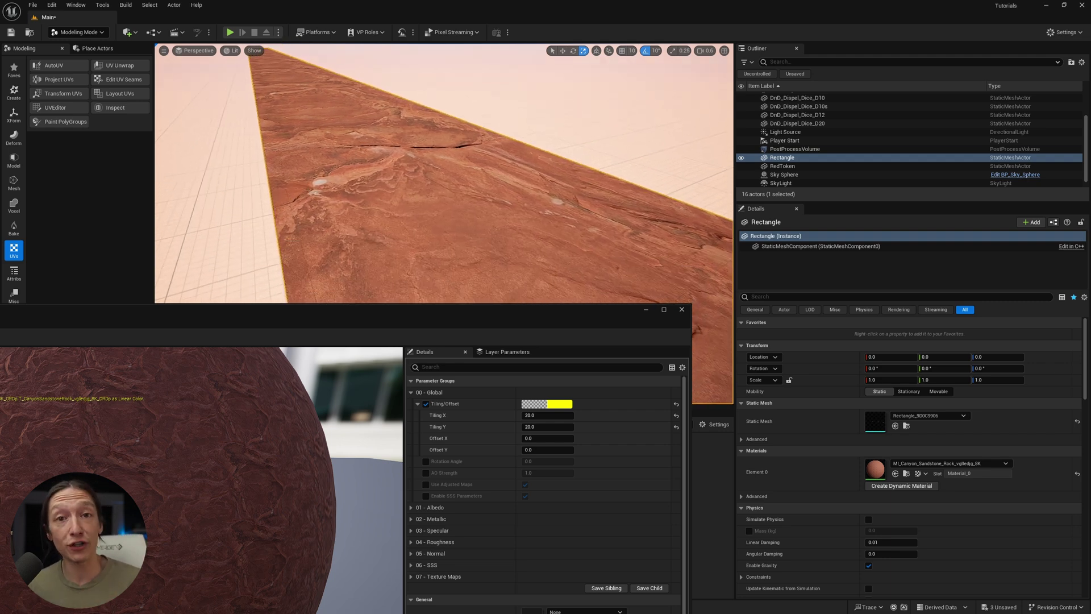
right_drag(443, 283, 447, 283)
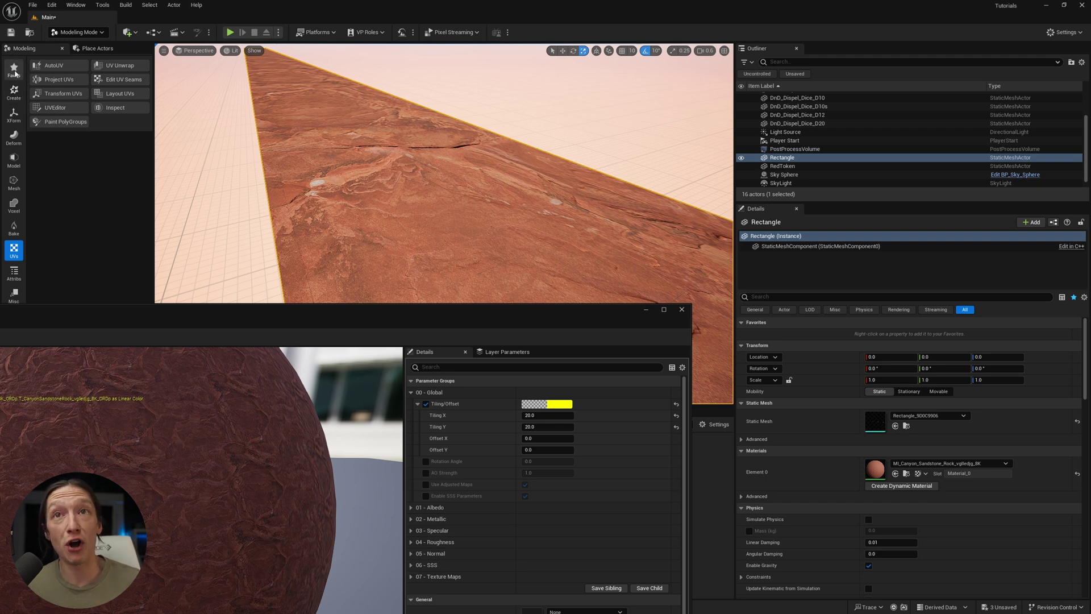
click(14, 71)
click(14, 92)
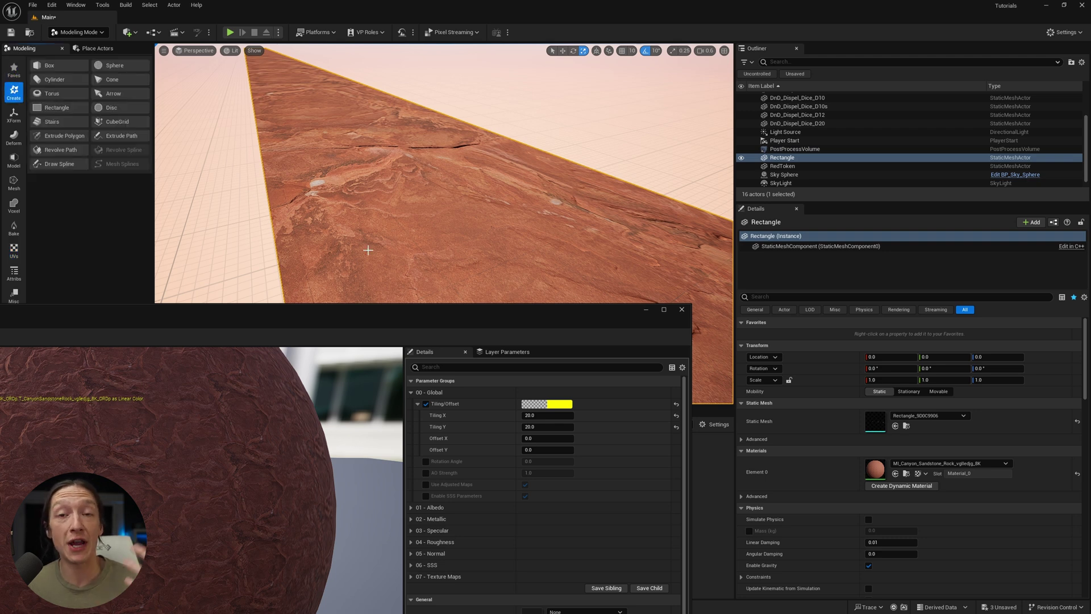
click(681, 309)
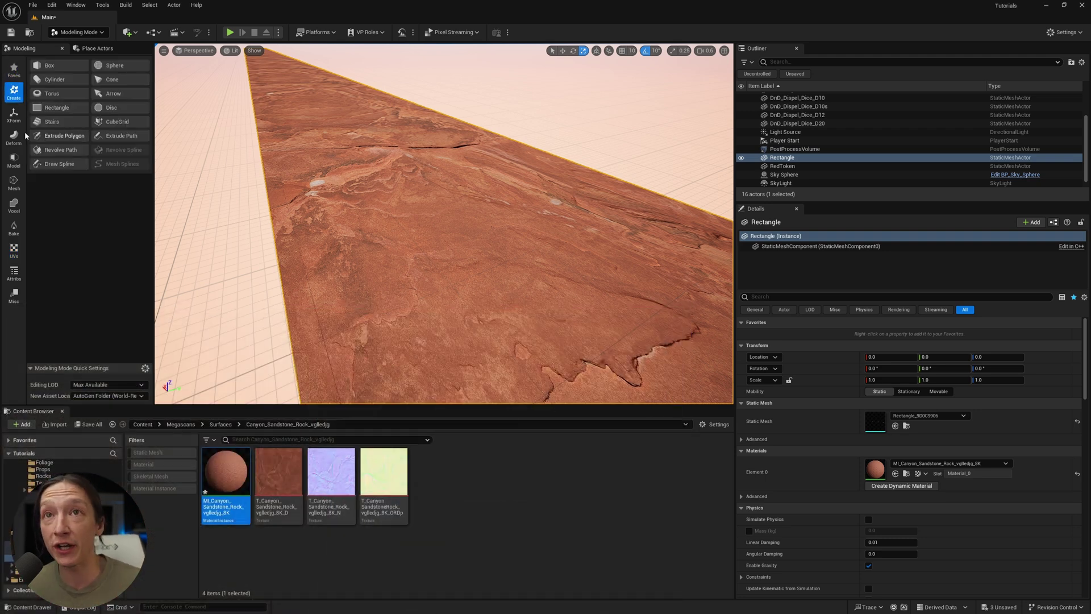
click(13, 114)
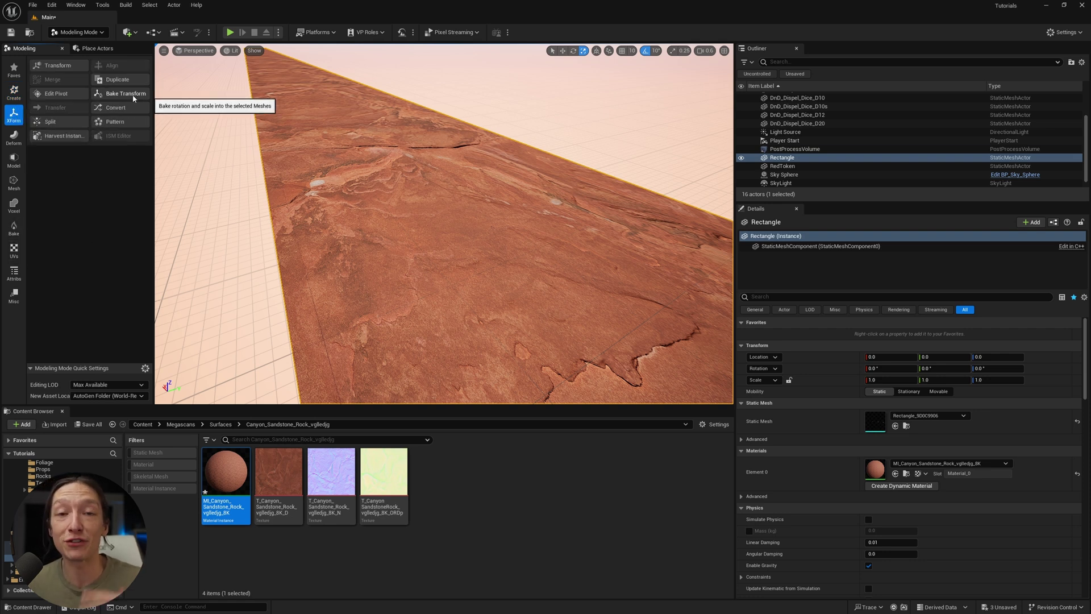
click(14, 250)
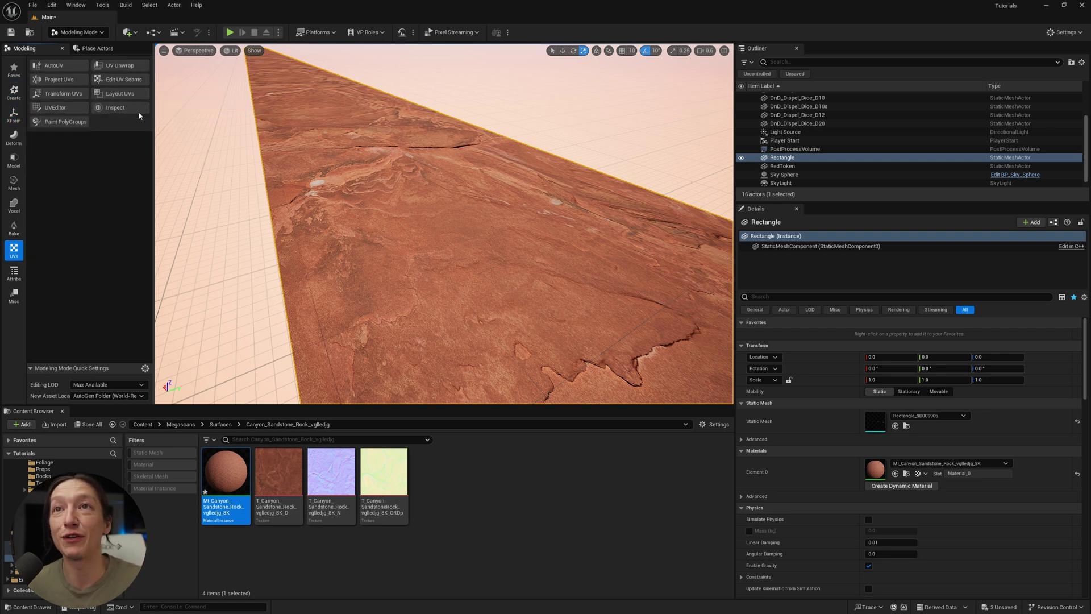